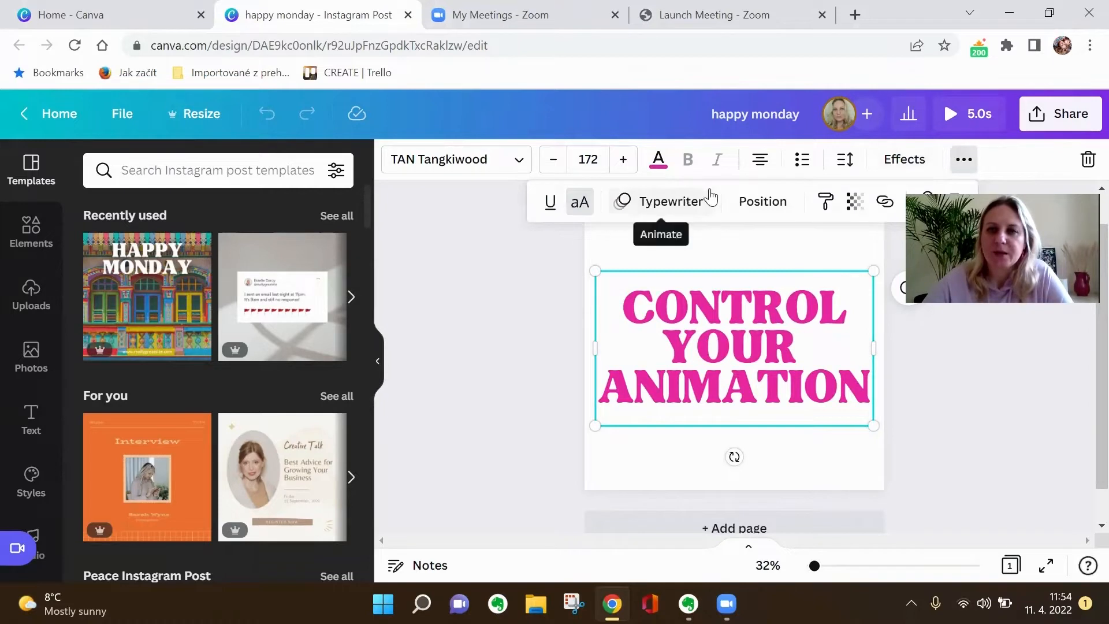
Open the Typewriter animation settings of the CONTROL YOUR ANIMATION text and try different speeds, ending on a slightly slower one.
click(666, 211)
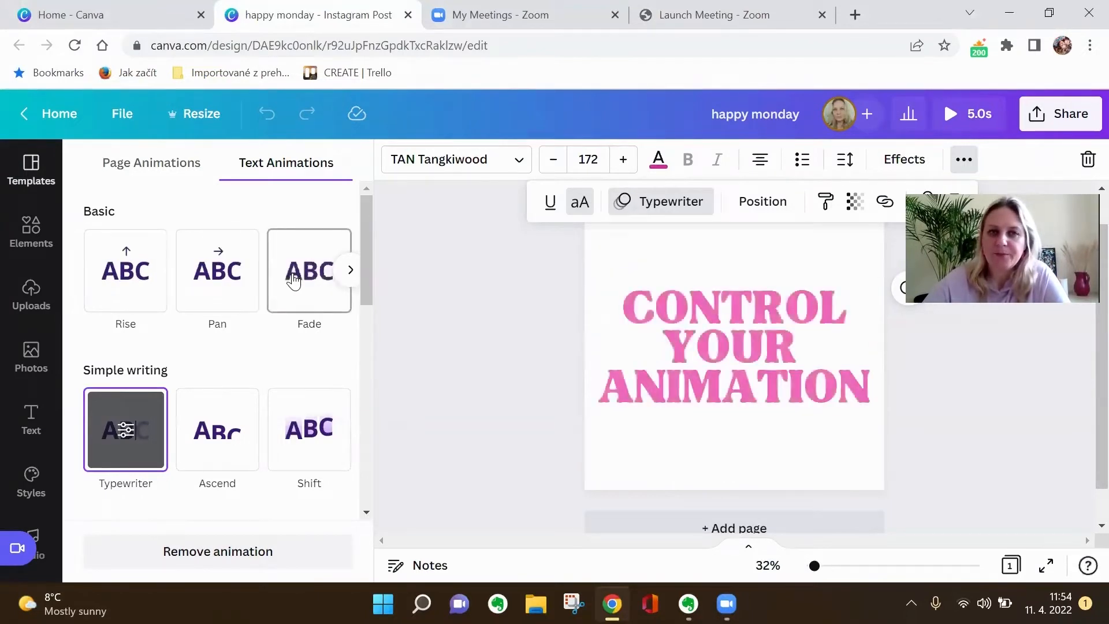
click(126, 430)
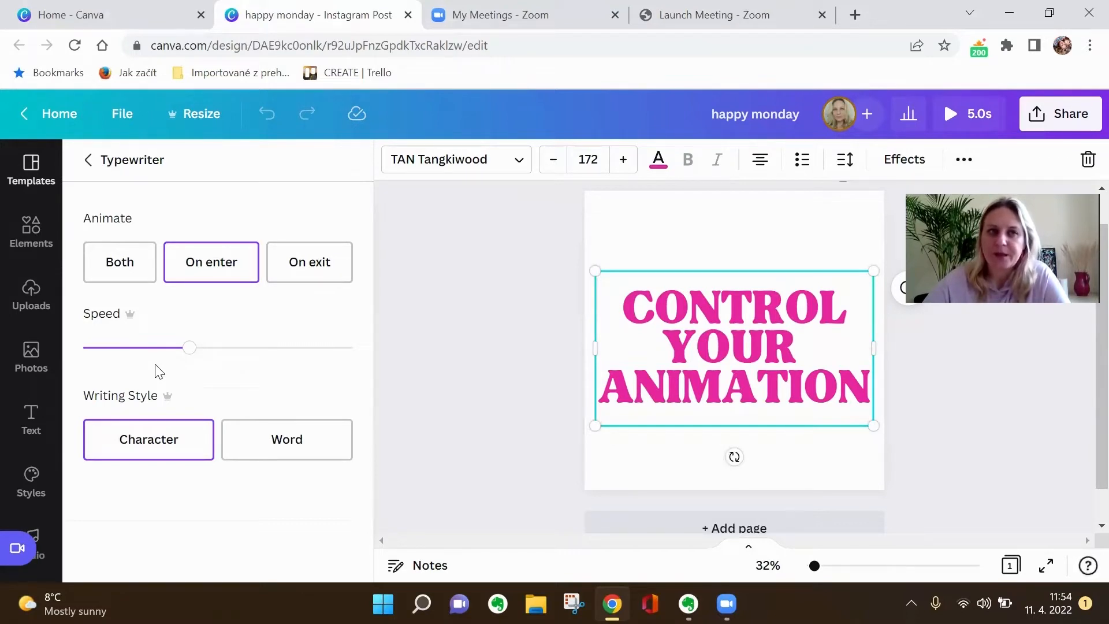
click(90, 168)
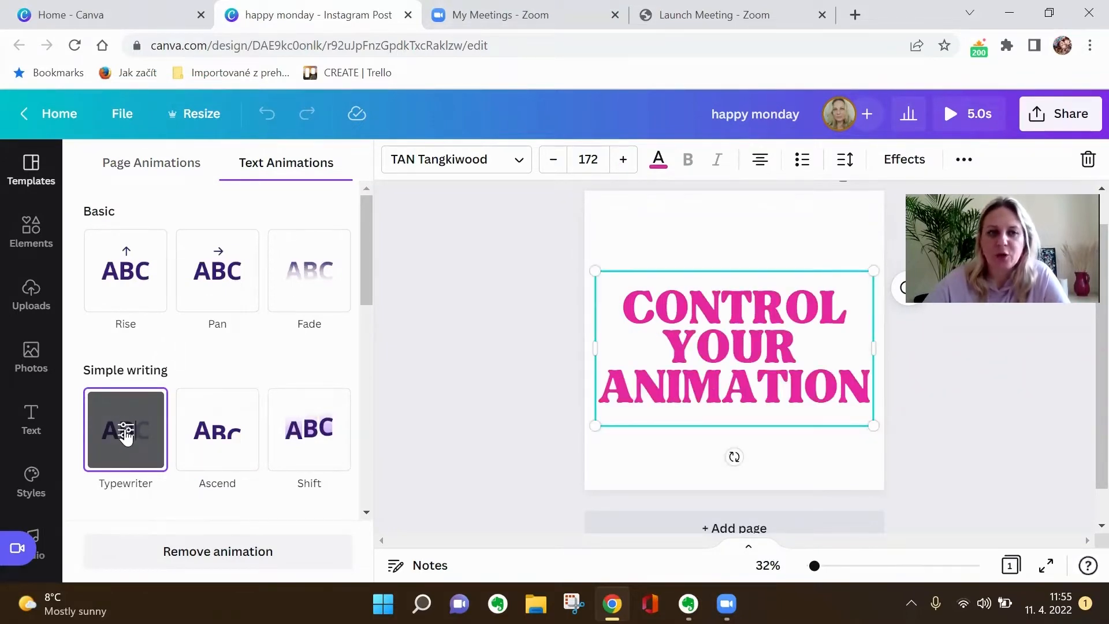
click(127, 436)
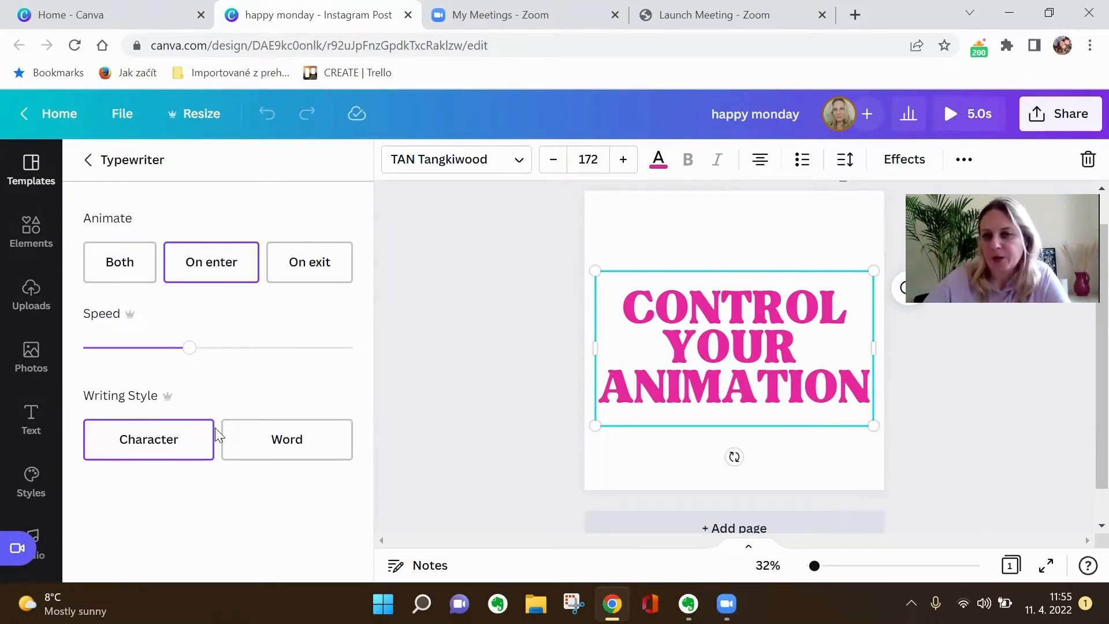
mouse_move(185, 350)
mouse_down()
mouse_move(285, 349)
mouse_move(161, 348)
mouse_move(172, 350)
mouse_up()
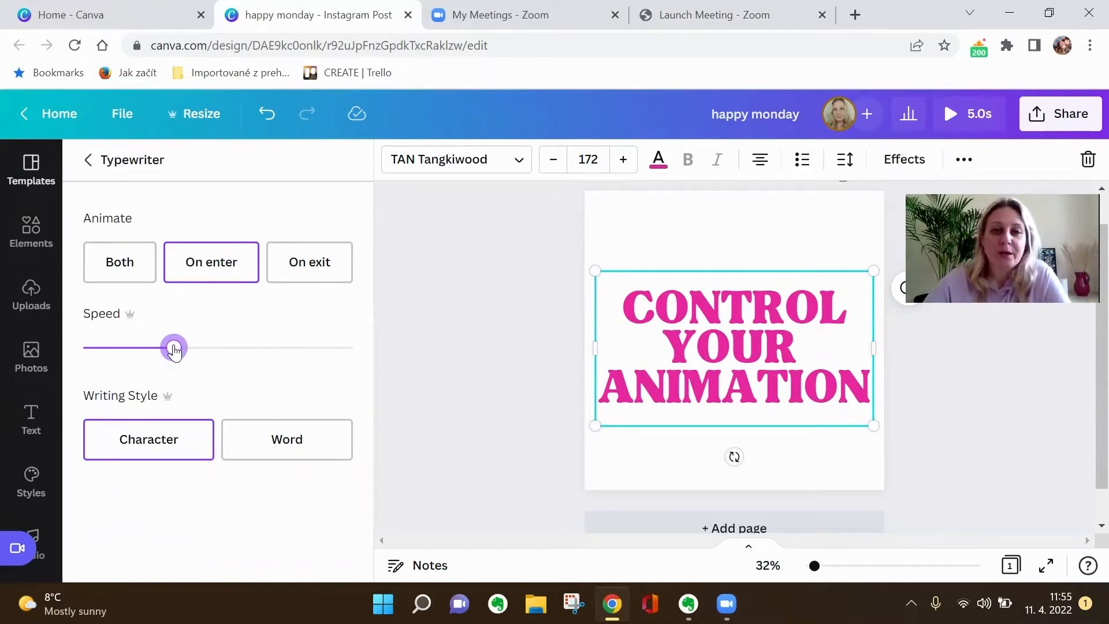
drag(173, 350, 241, 348)
click(156, 348)
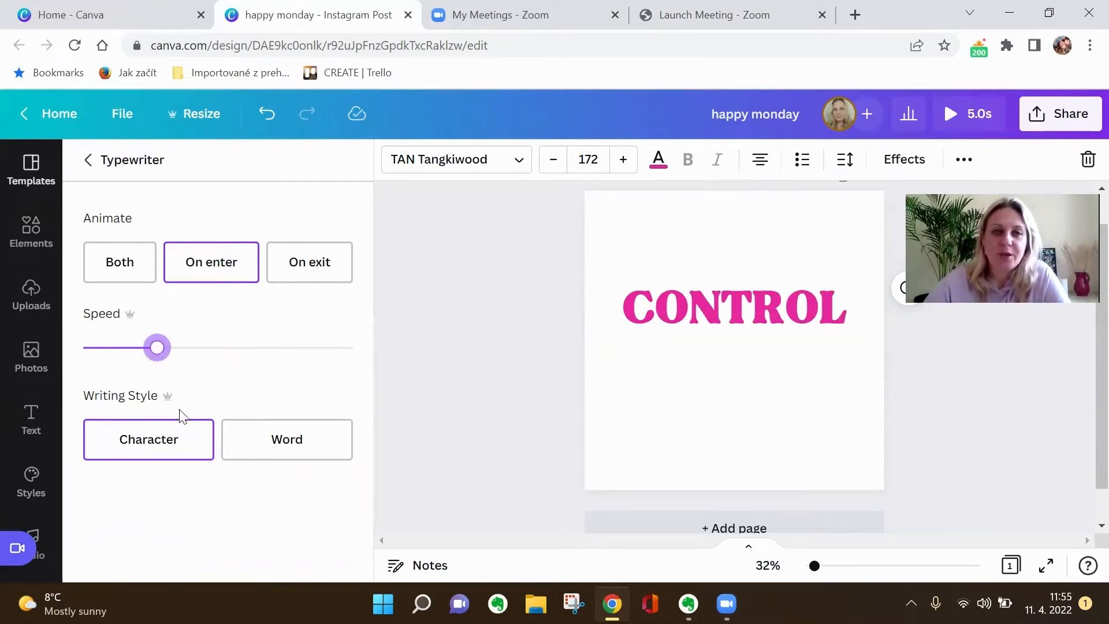
Try the Word writing style and Both timing for the Typewriter animation, returning to Character and On enter.
click(277, 444)
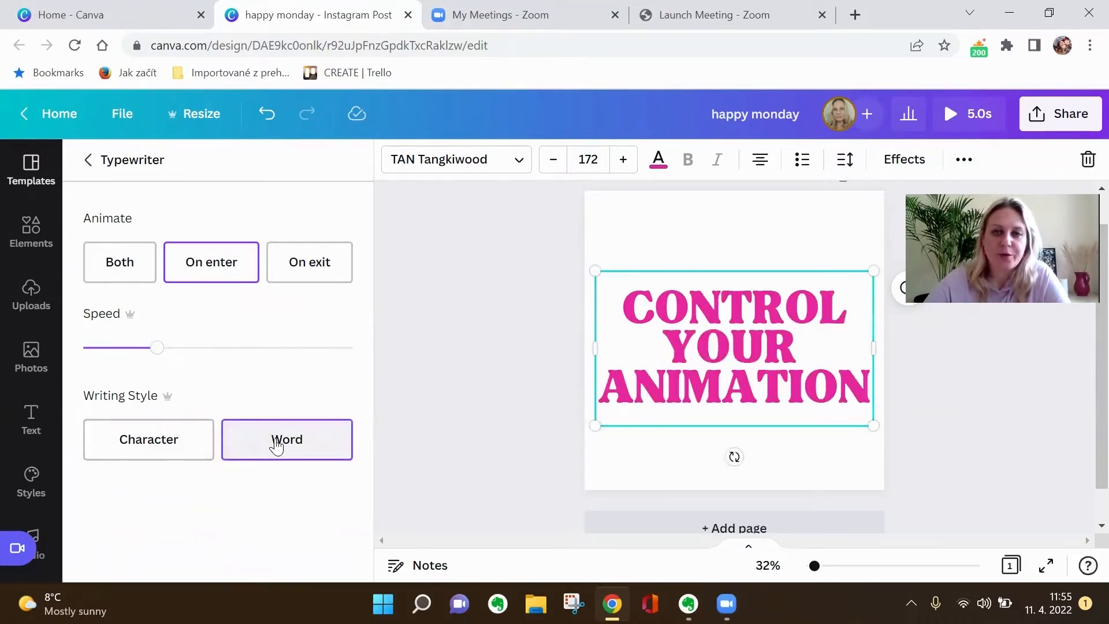
click(157, 451)
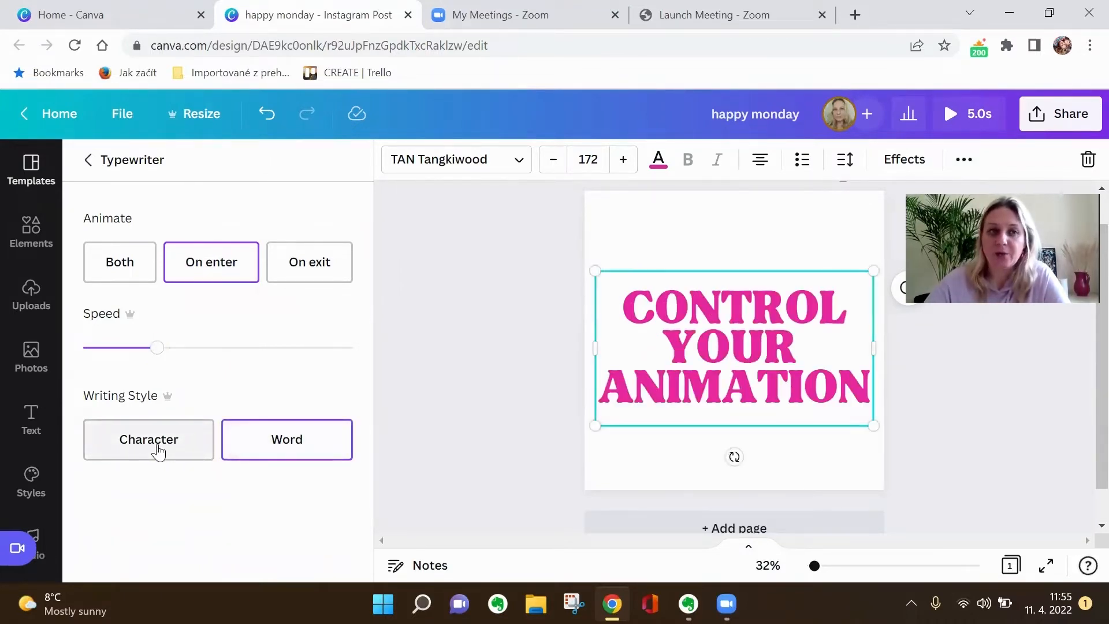
click(159, 451)
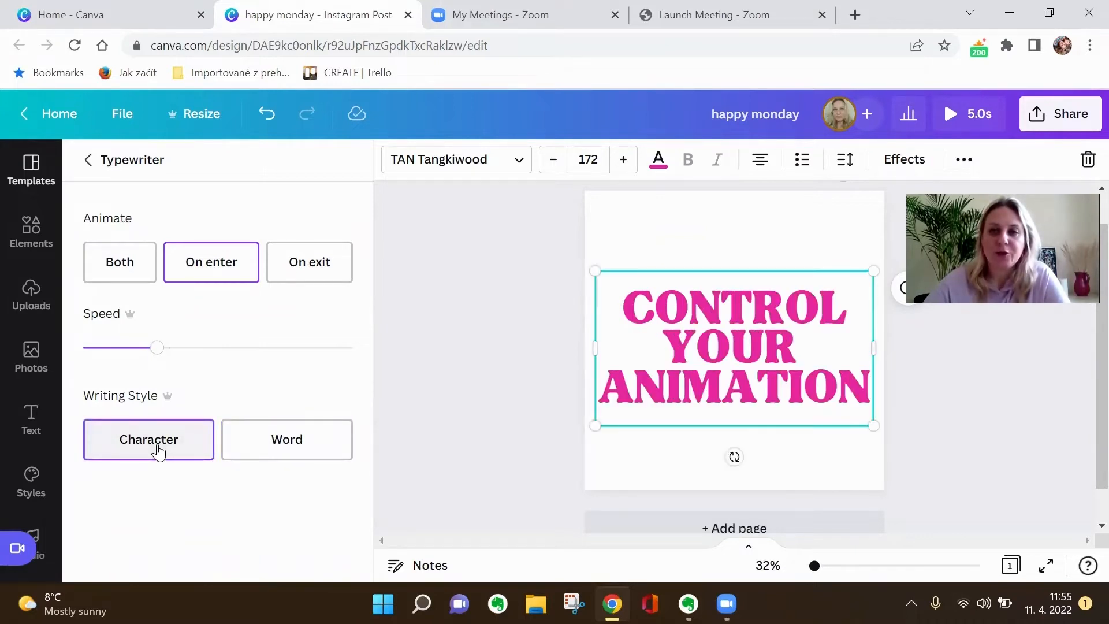
click(118, 265)
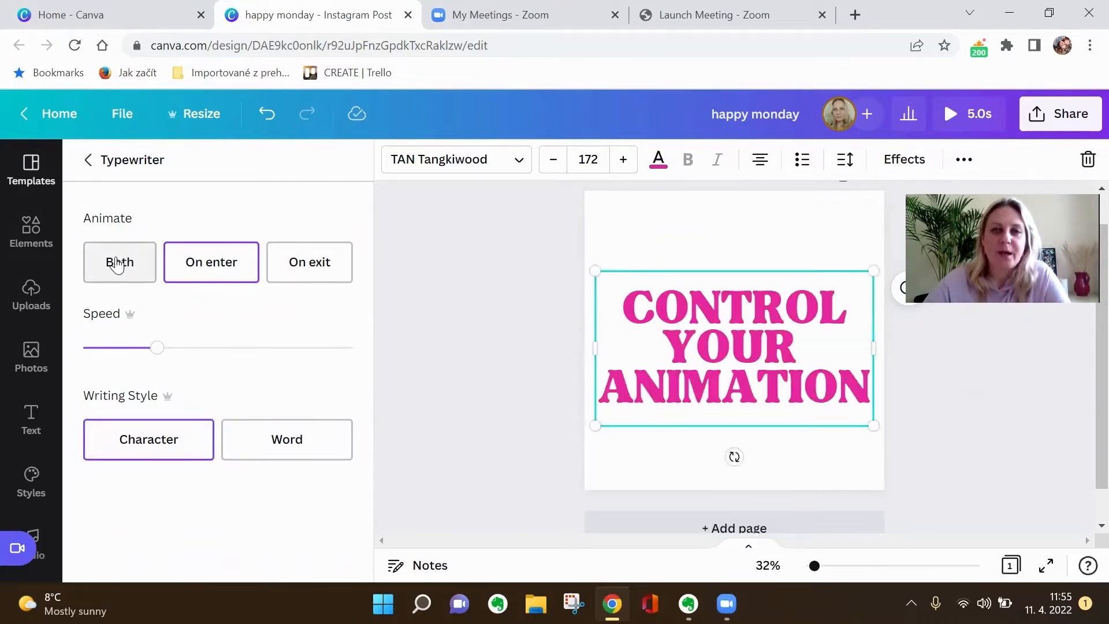
click(207, 268)
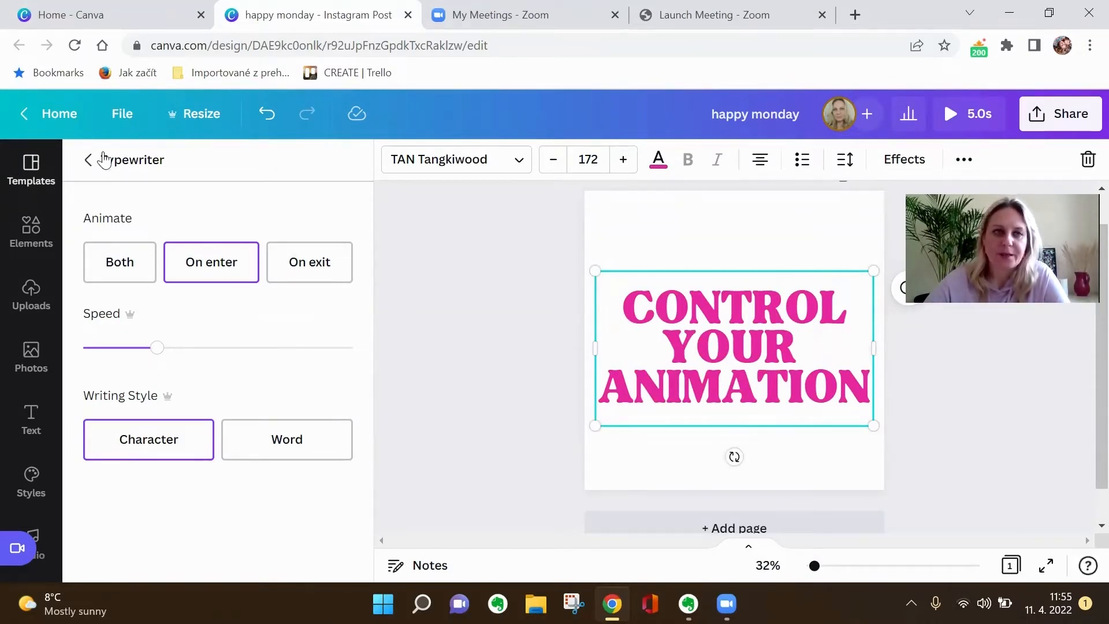
Apply the Block animation to the heading text and check its timing and color settings.
click(88, 161)
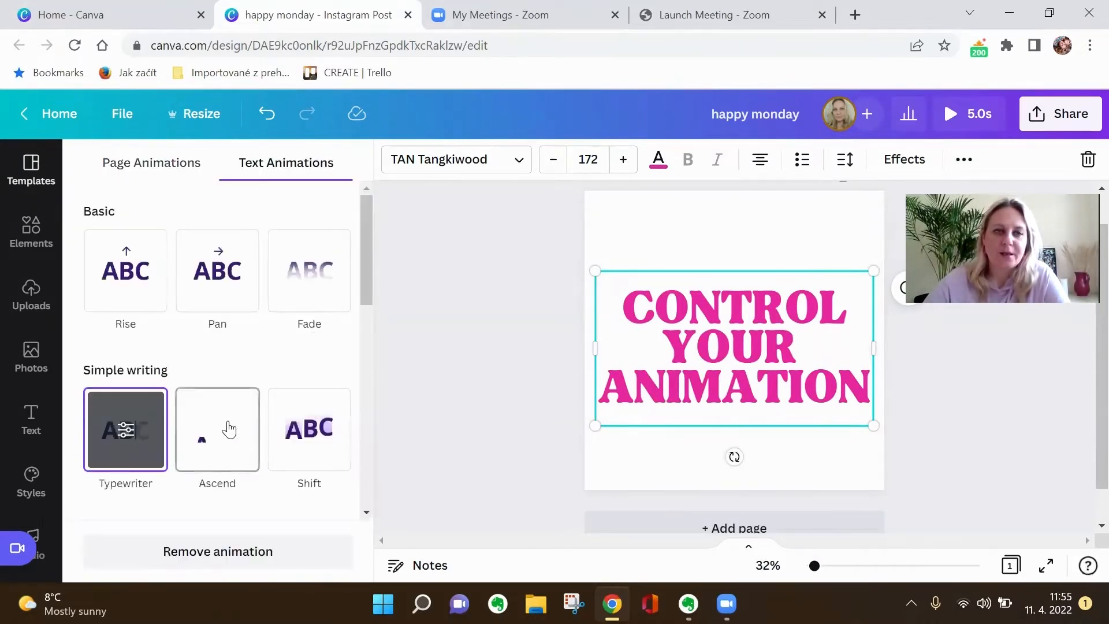
scroll(229, 429, down, 3)
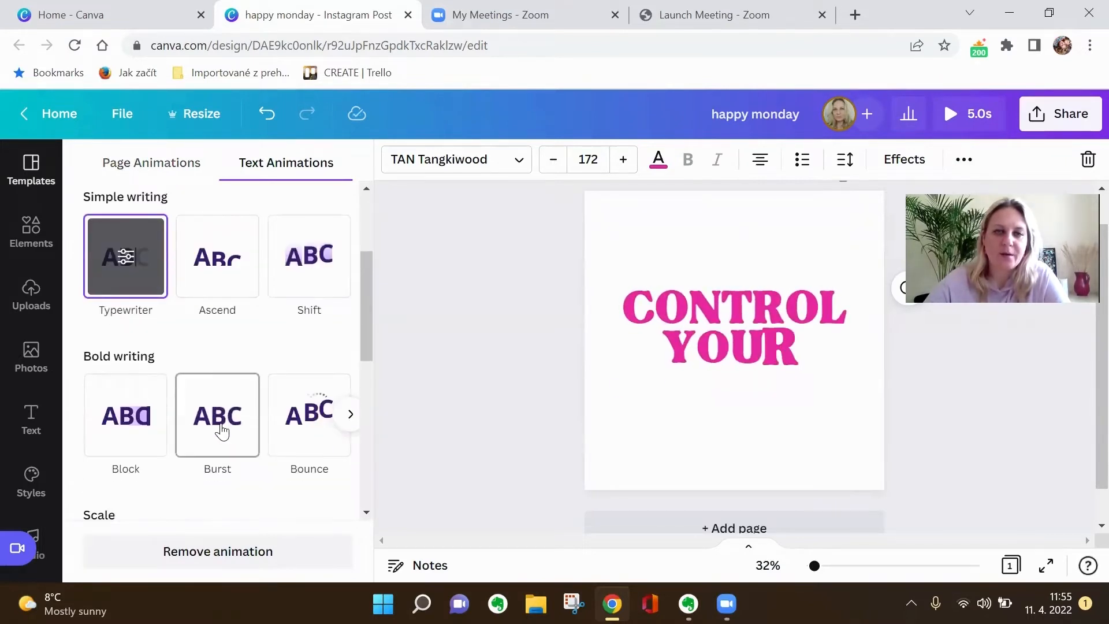
click(139, 414)
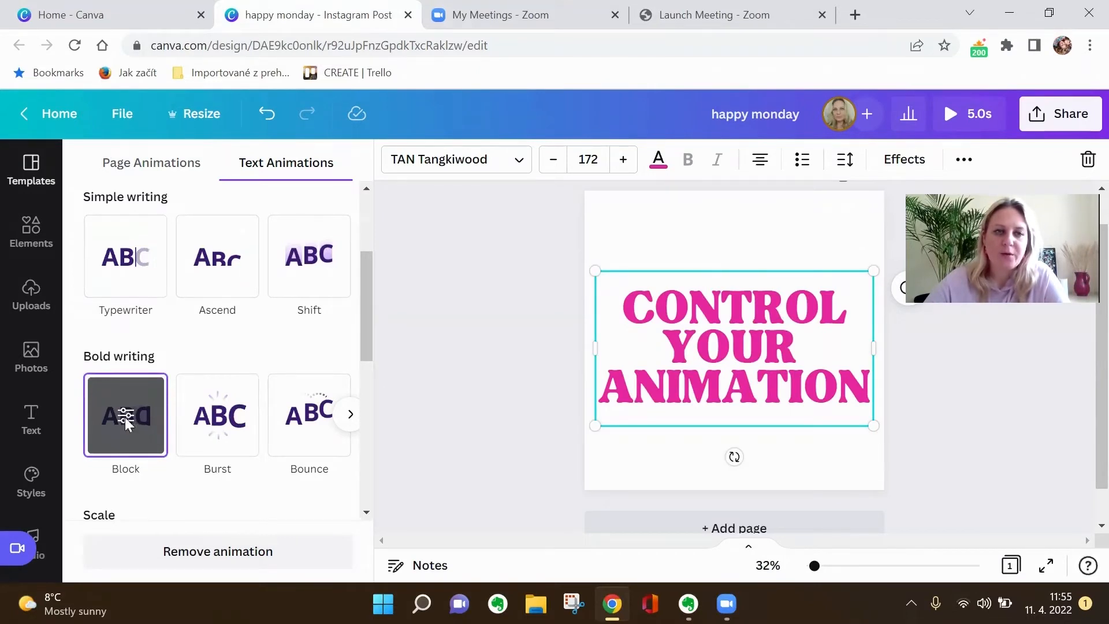
click(125, 416)
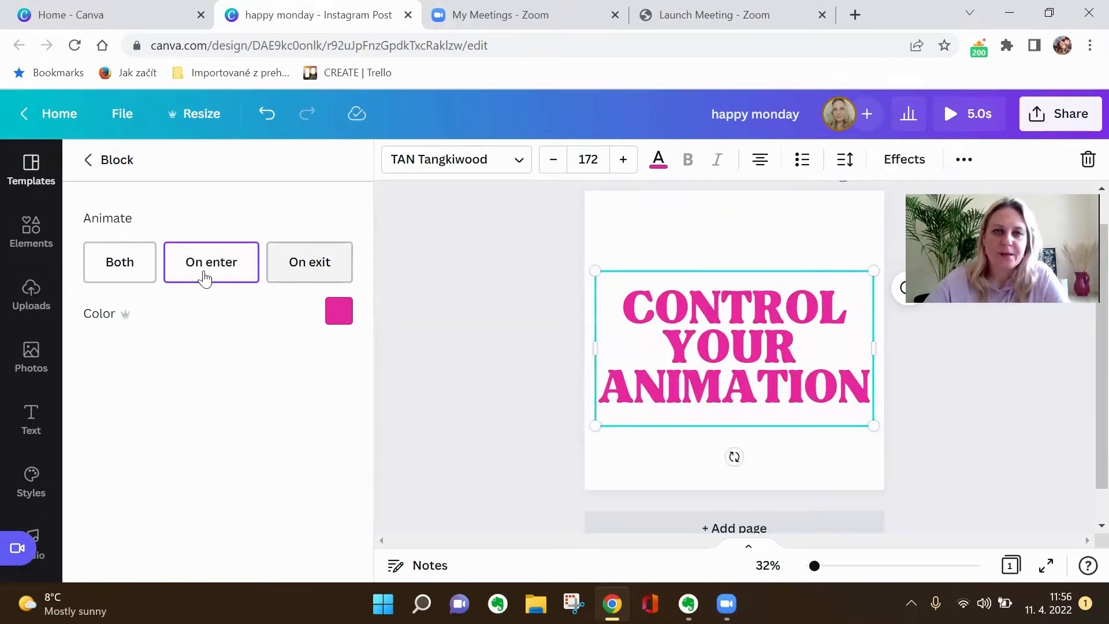
click(89, 162)
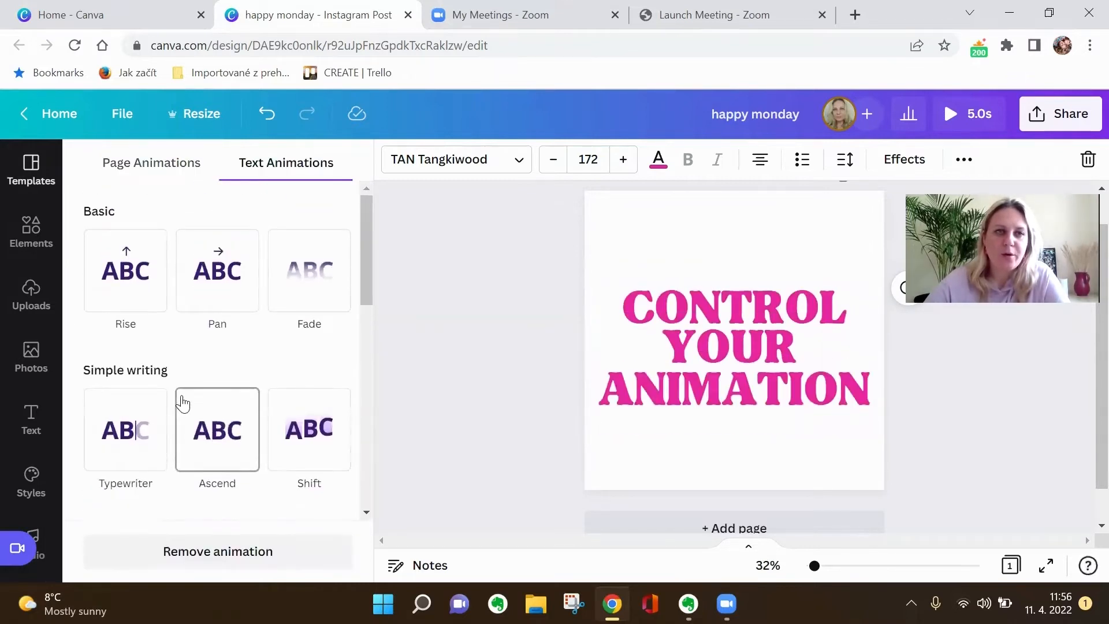
Apply the Pan animation to the heading text, on enter and moving rightward, with a slightly increased speed.
click(227, 297)
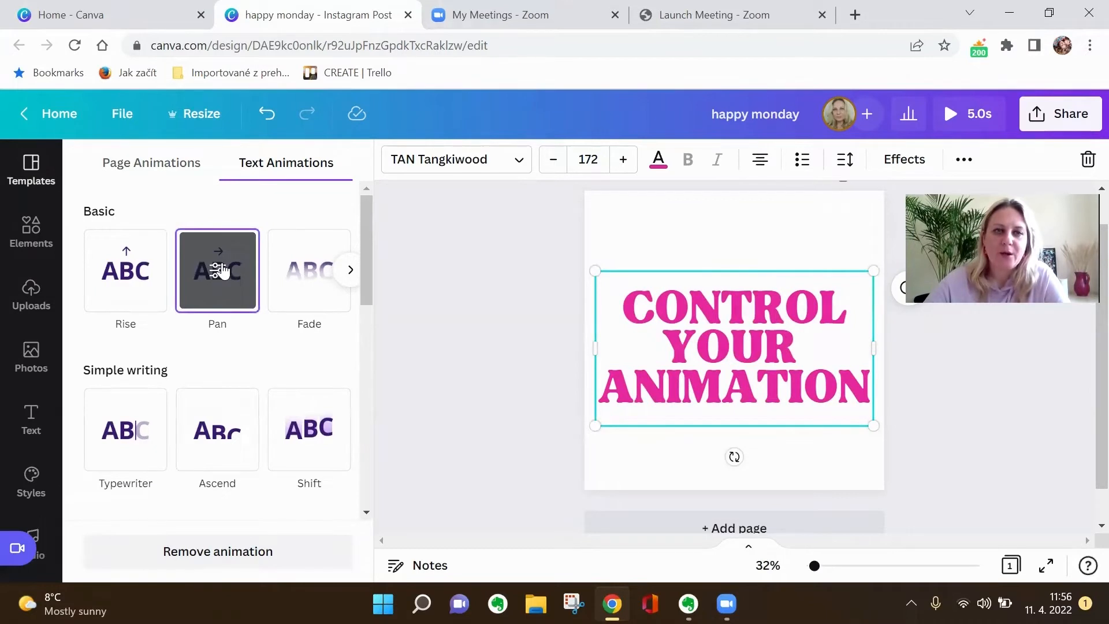
click(218, 271)
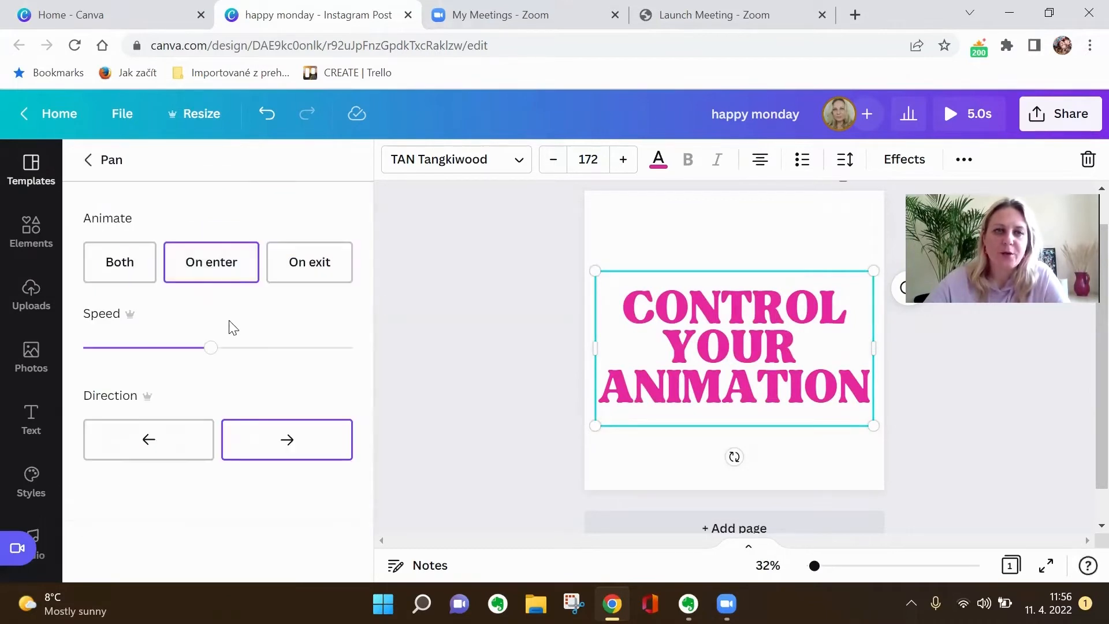
mouse_move(210, 354)
mouse_down()
mouse_move(294, 354)
mouse_move(226, 359)
mouse_up()
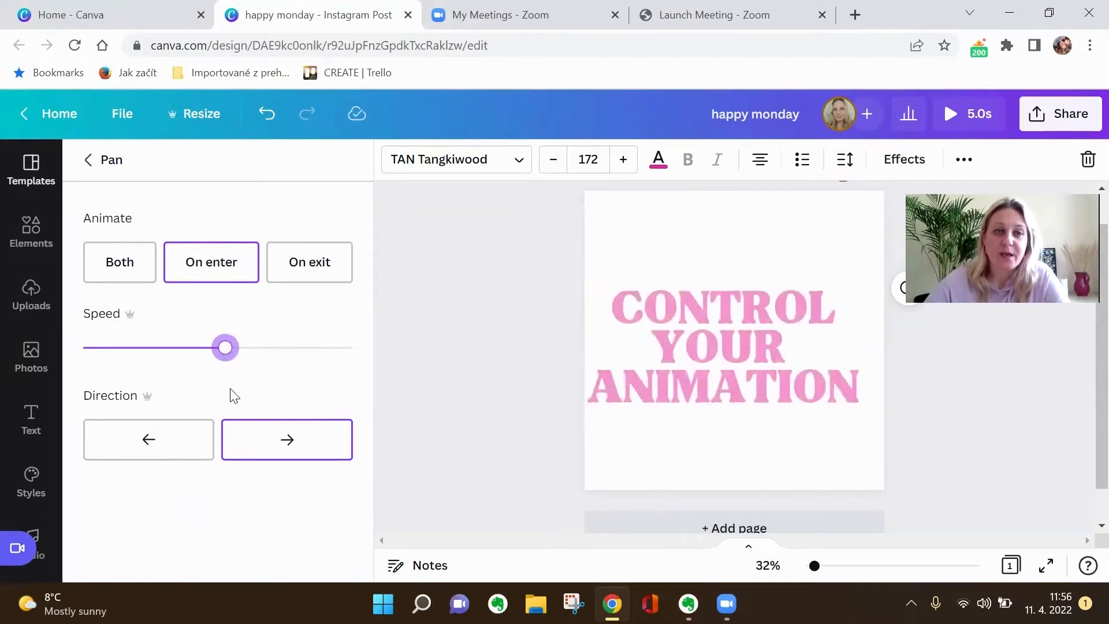
click(279, 449)
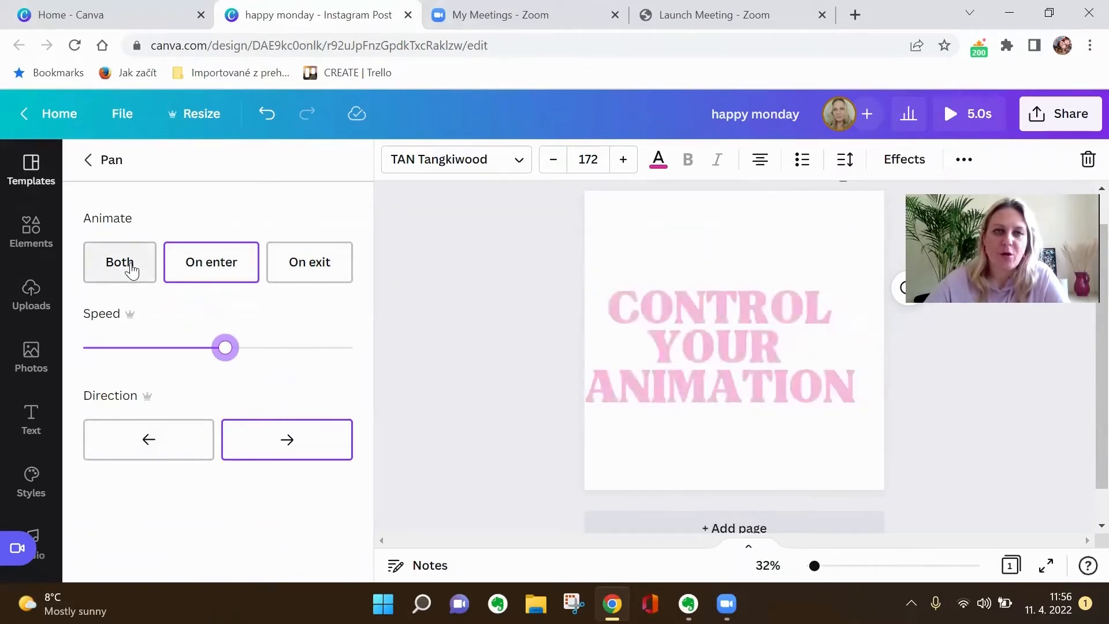
key(Escape)
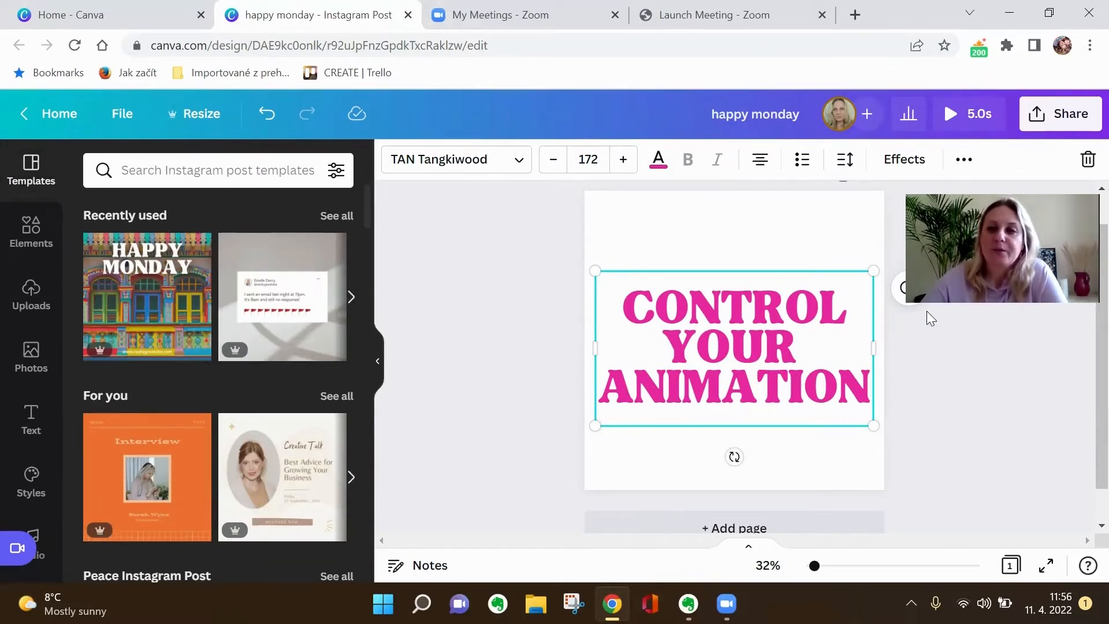
Add a blank second page and insert the glossy red heart graphic on it.
scroll(809, 237, up, 1)
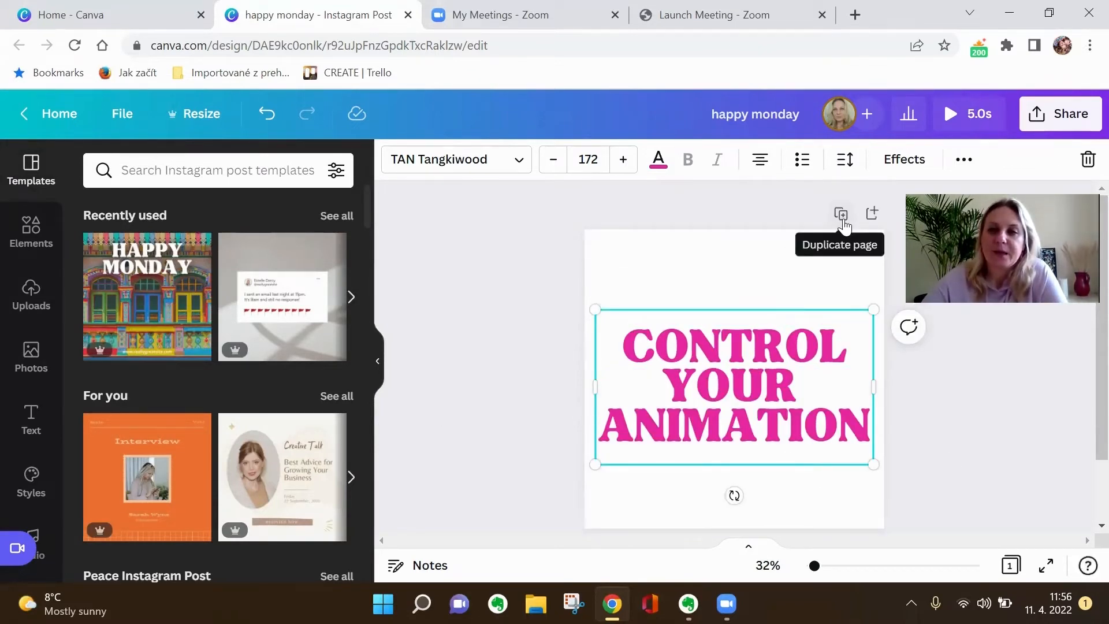
click(873, 213)
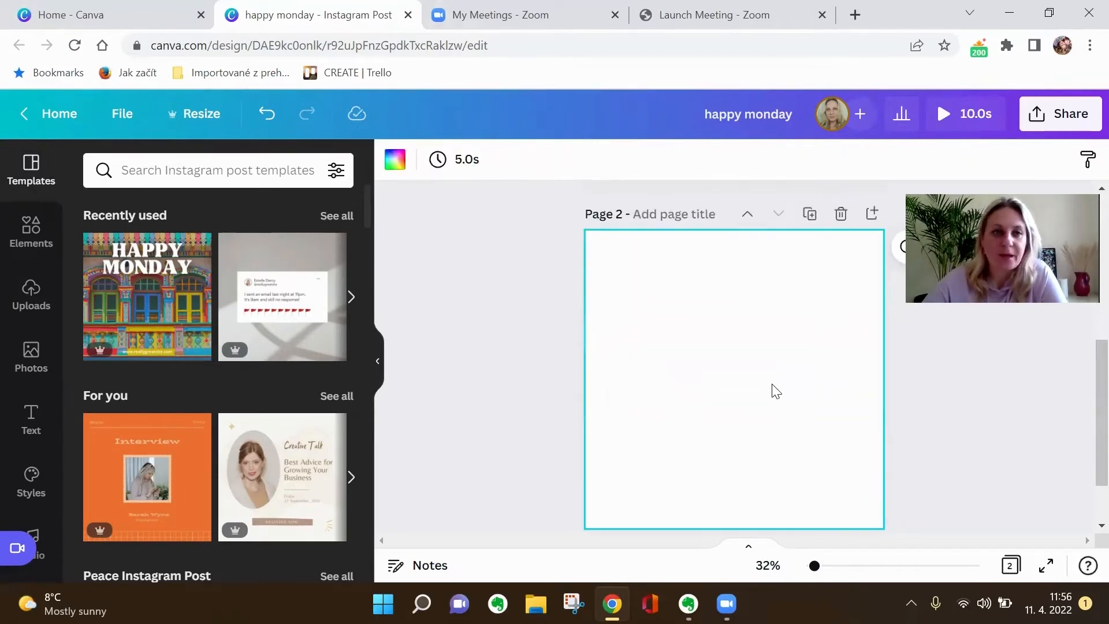
click(36, 254)
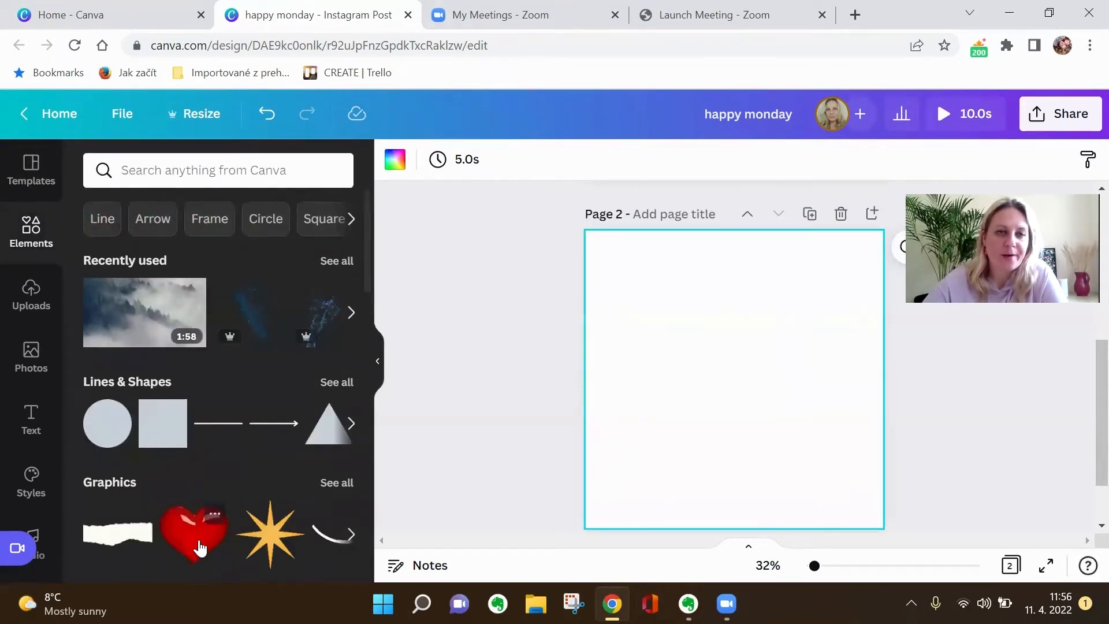
click(202, 546)
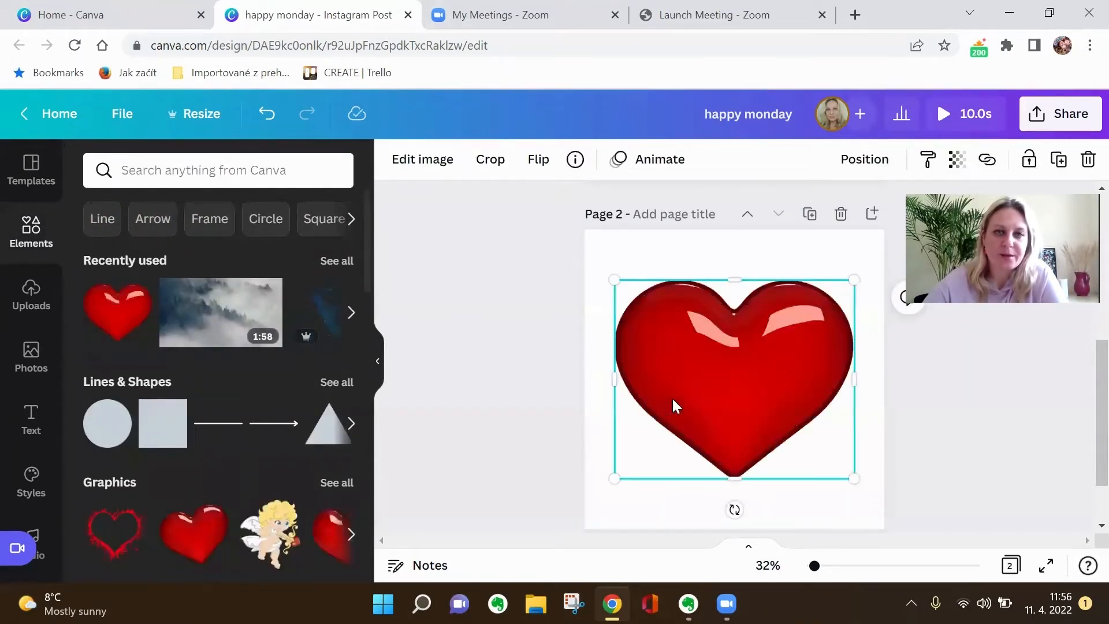
click(501, 421)
click(685, 382)
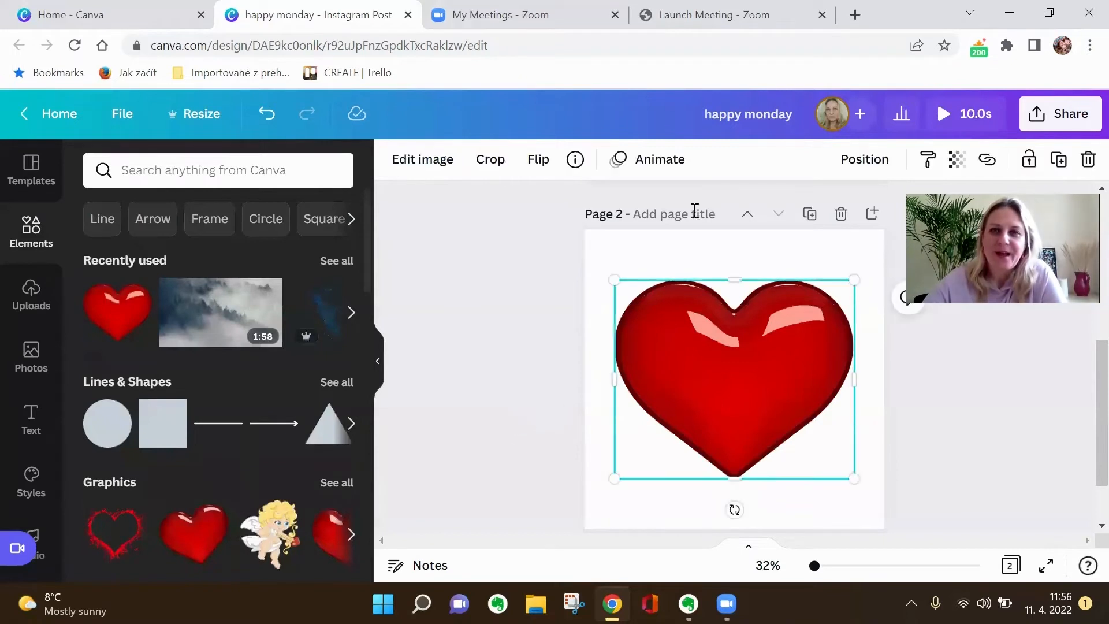
Preview the photo animations offered for the heart and the page animations offered for page 2.
click(646, 165)
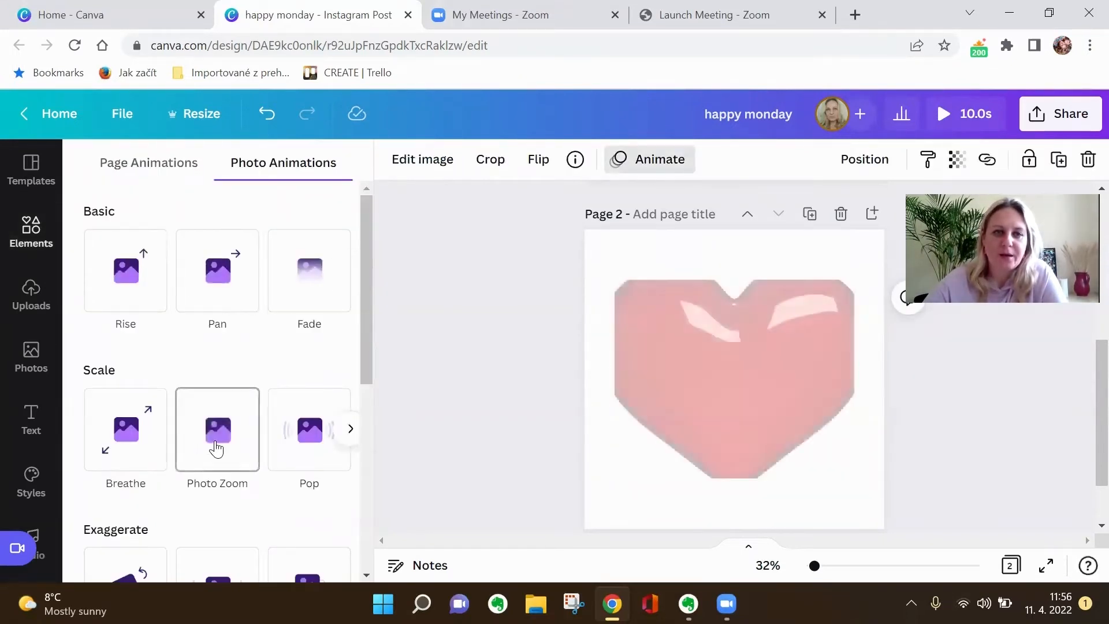
scroll(217, 449, down, 1)
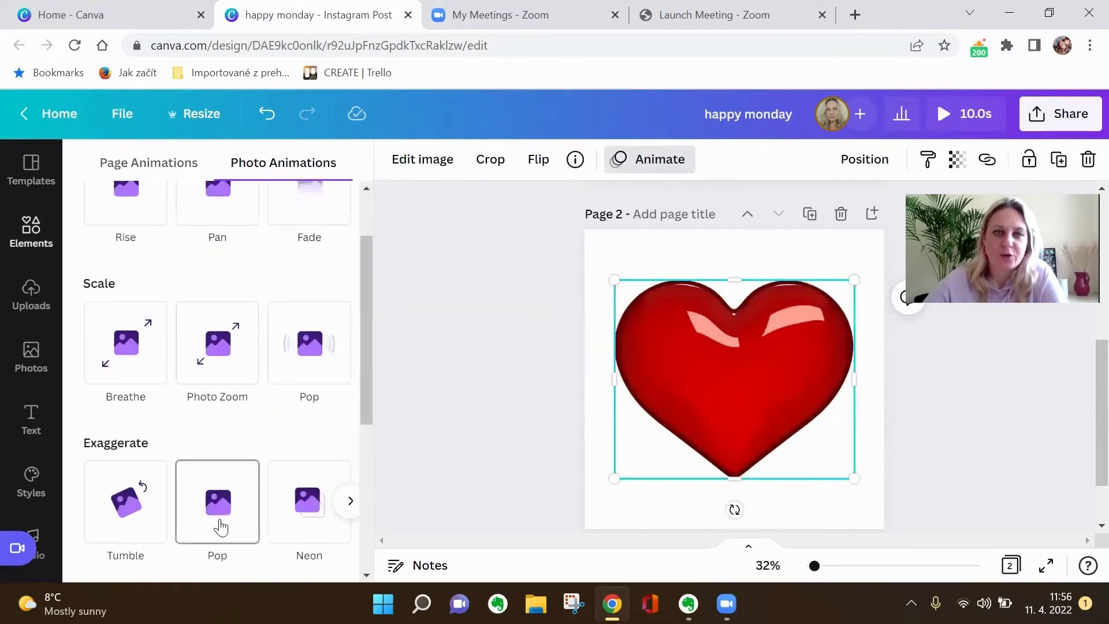
scroll(221, 527, down, 2)
scroll(219, 523, up, 4)
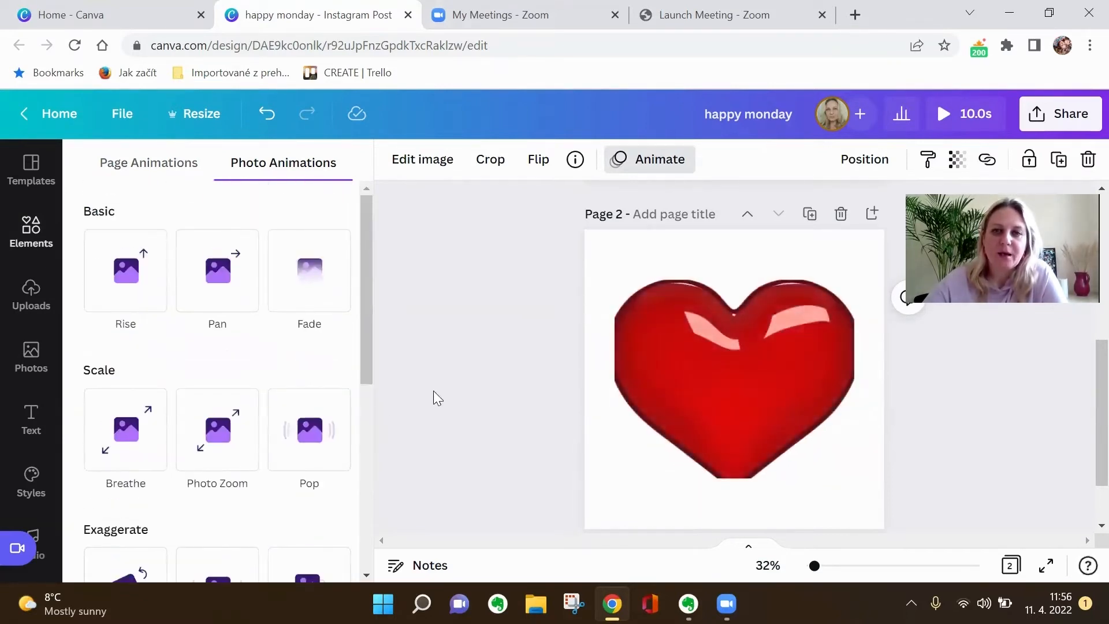
click(433, 391)
click(600, 251)
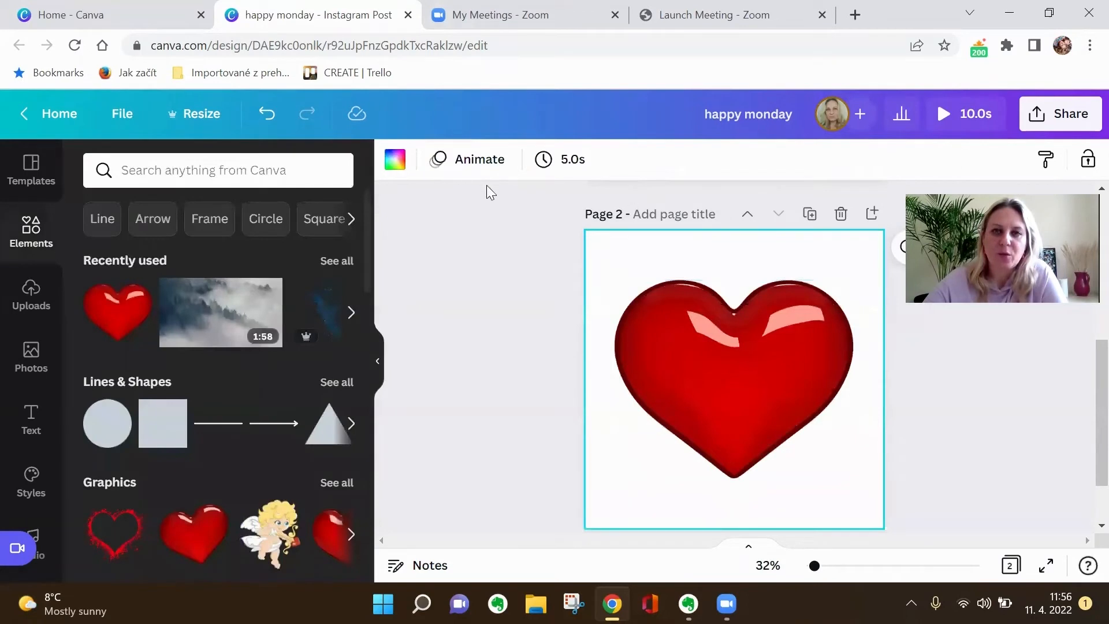
click(488, 162)
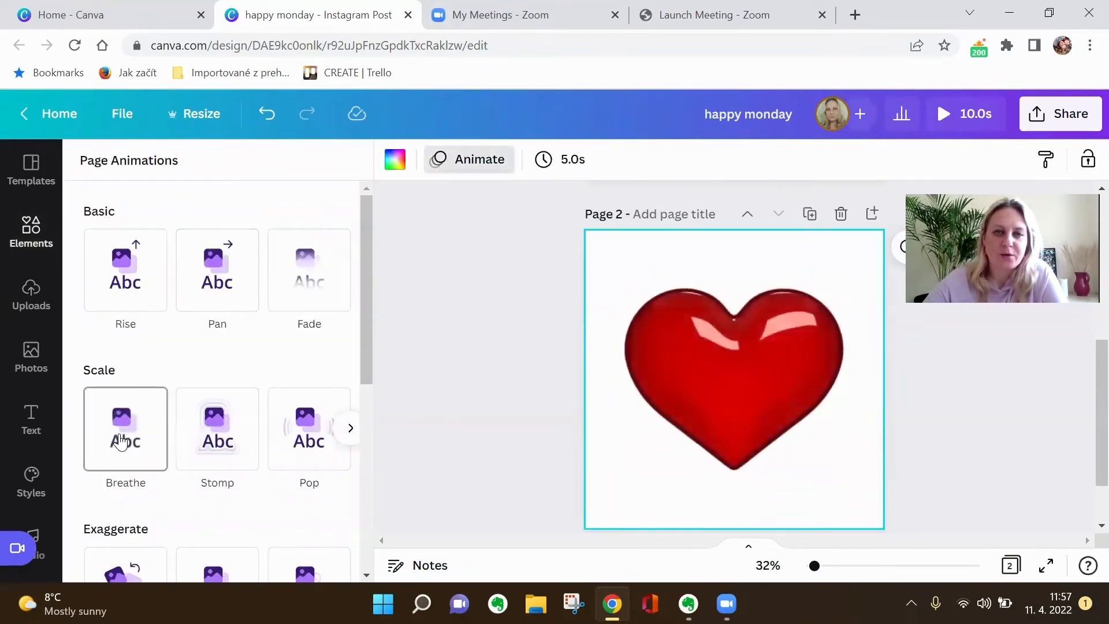
scroll(120, 442, down, 4)
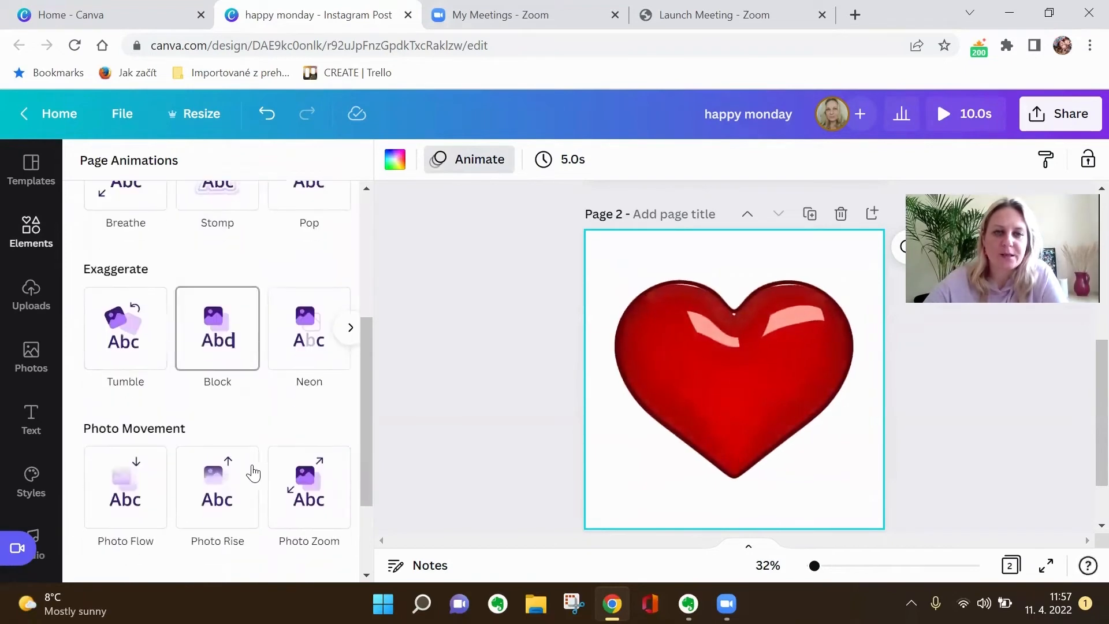
scroll(541, 488, up, 5)
Compare the page animations with the text animations for the heading on page 1.
click(613, 346)
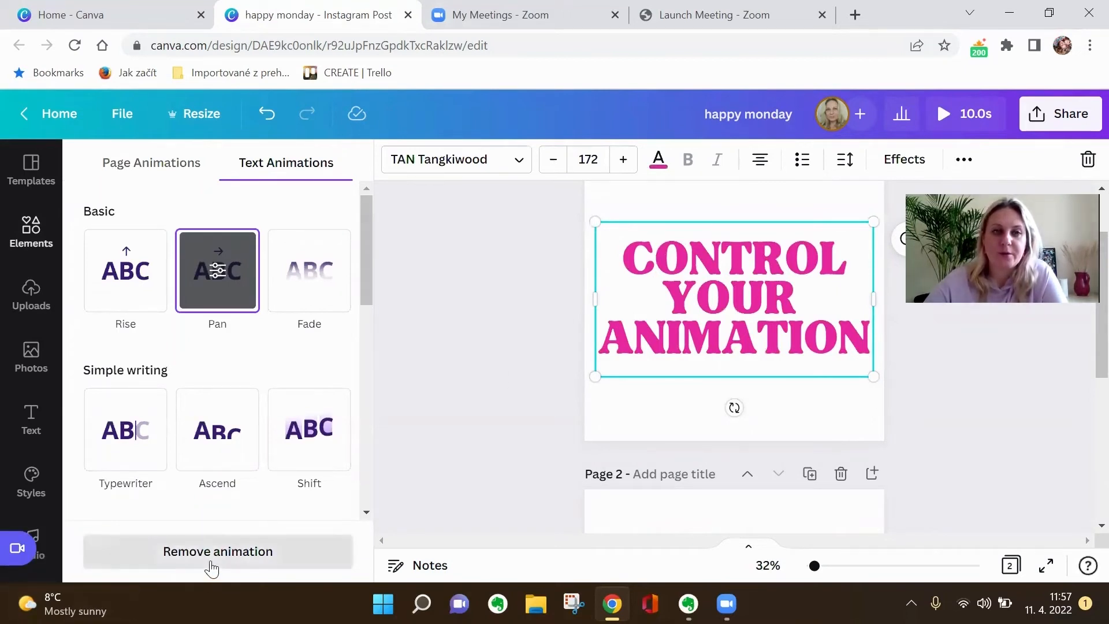
click(174, 177)
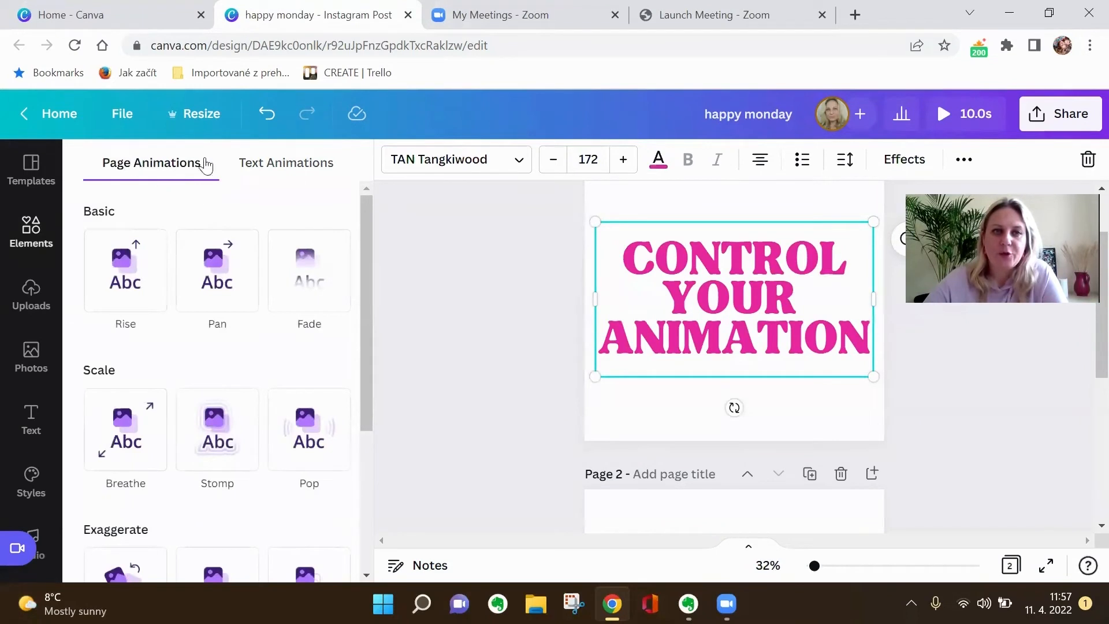
click(274, 167)
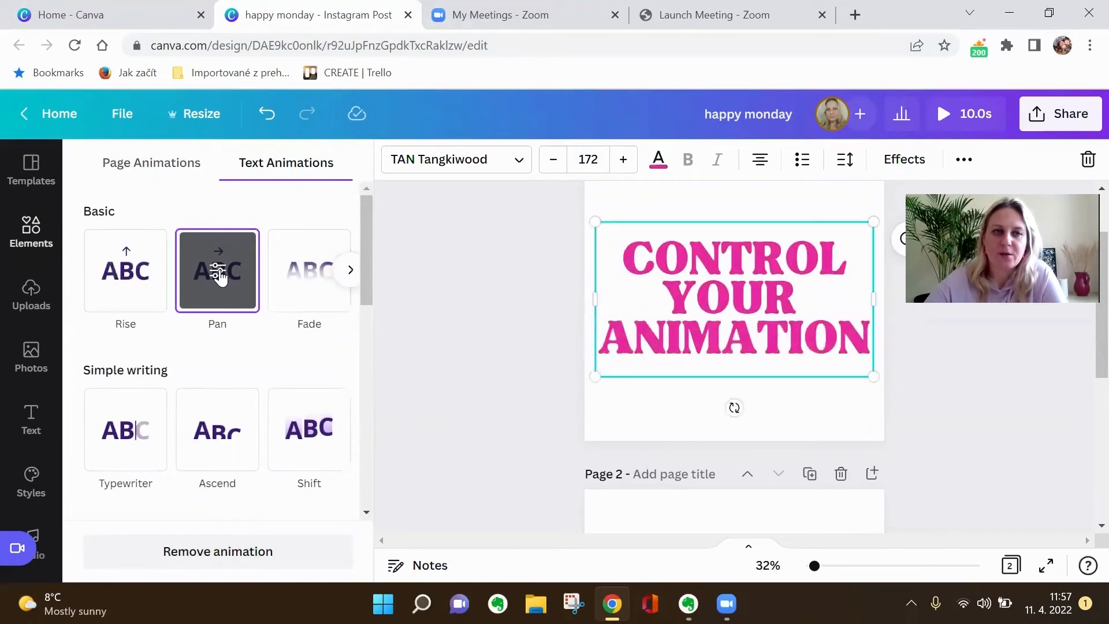
Switch the heading's text animation to Fade, applied both on enter and on exit, with a slightly increased speed.
click(306, 288)
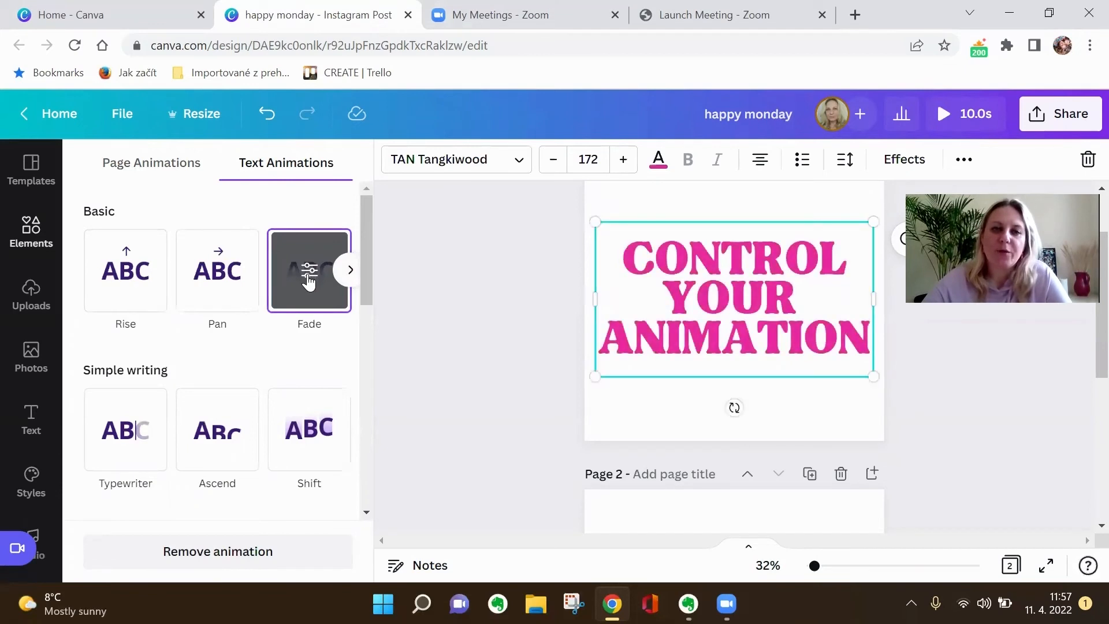
click(309, 271)
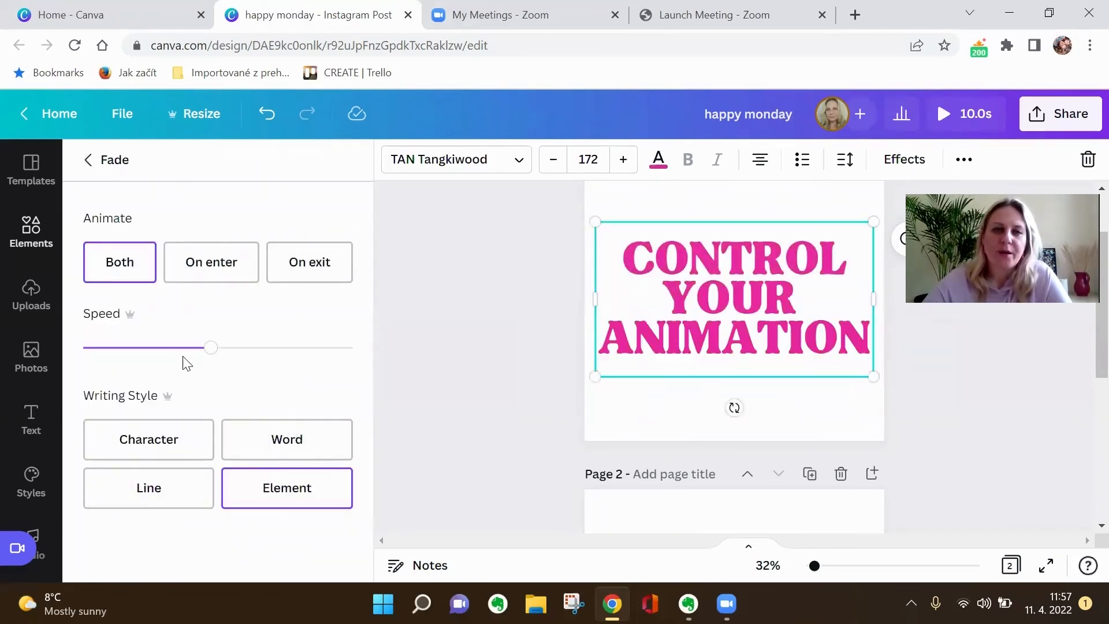
drag(265, 354, 220, 348)
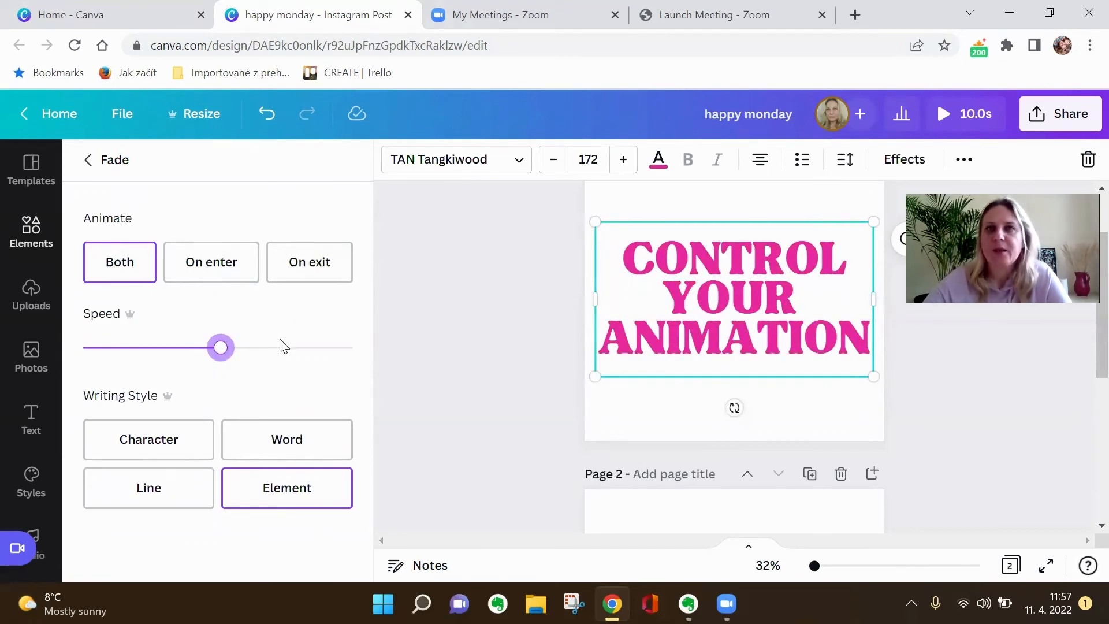
Try the Character, Word and Line writing styles for the heading's Fade animation, finishing with Element.
click(169, 450)
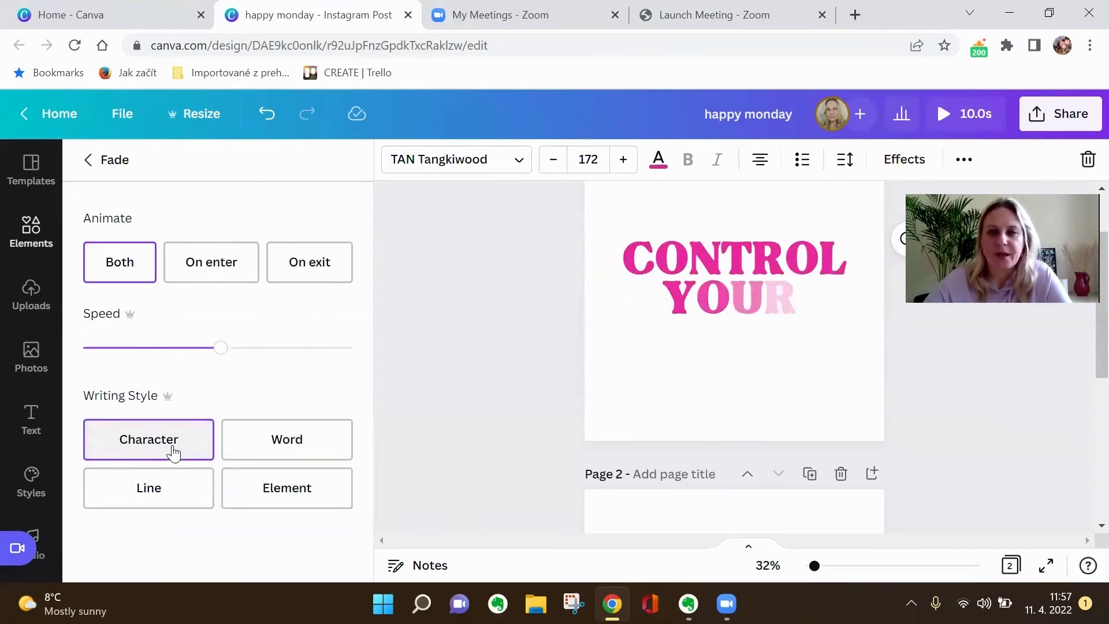
click(293, 451)
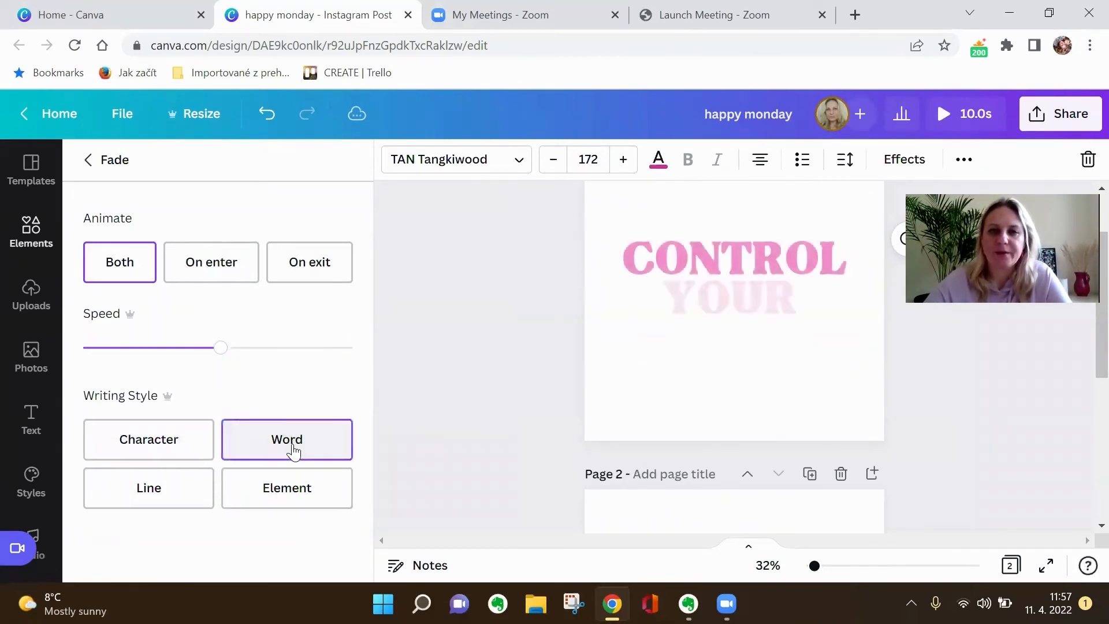
click(173, 500)
click(282, 498)
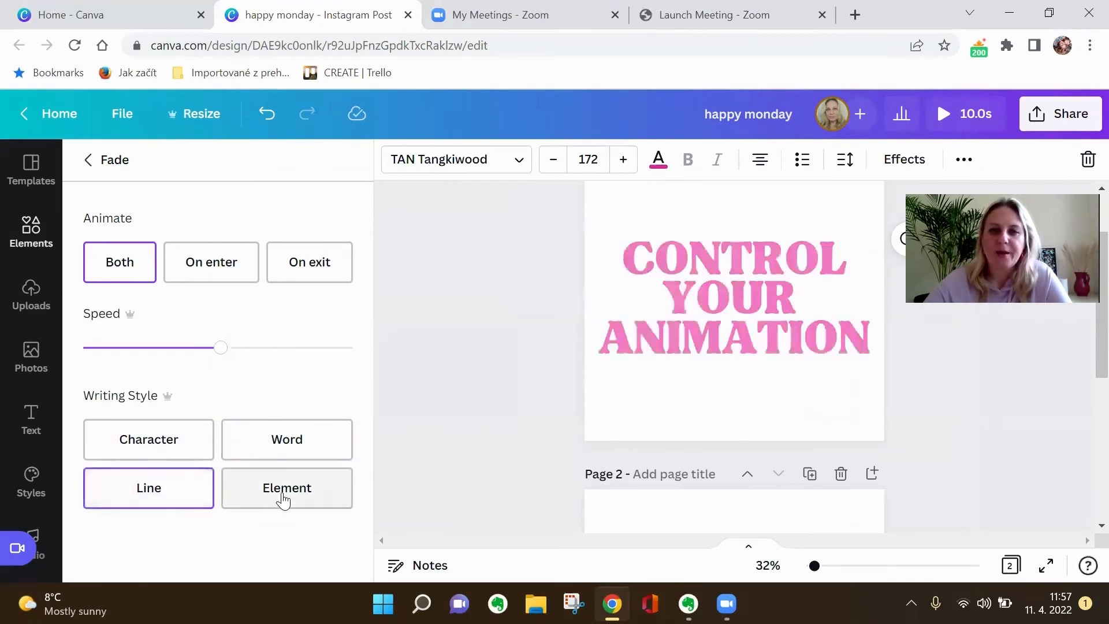